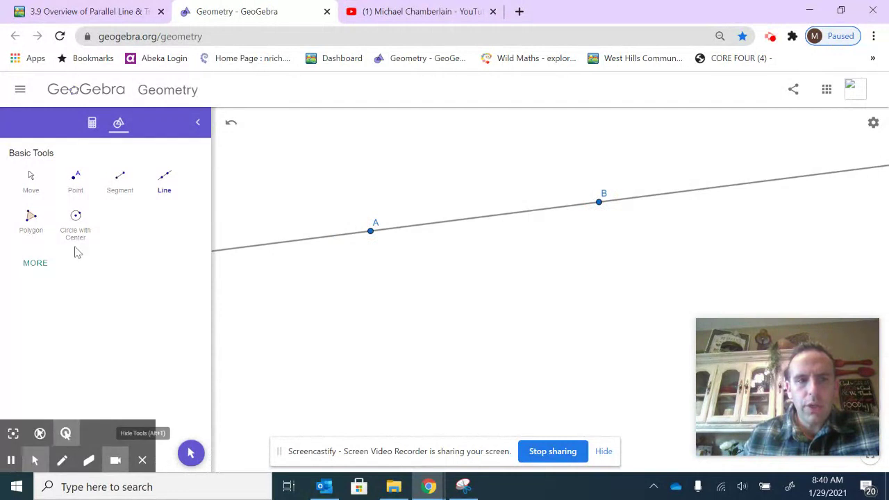
Step: Place a point below line AB and construct a line through it parallel to AB
{"action": "left_click", "coordinate": [75, 182]}
{"action": "left_click", "coordinate": [392, 336]}
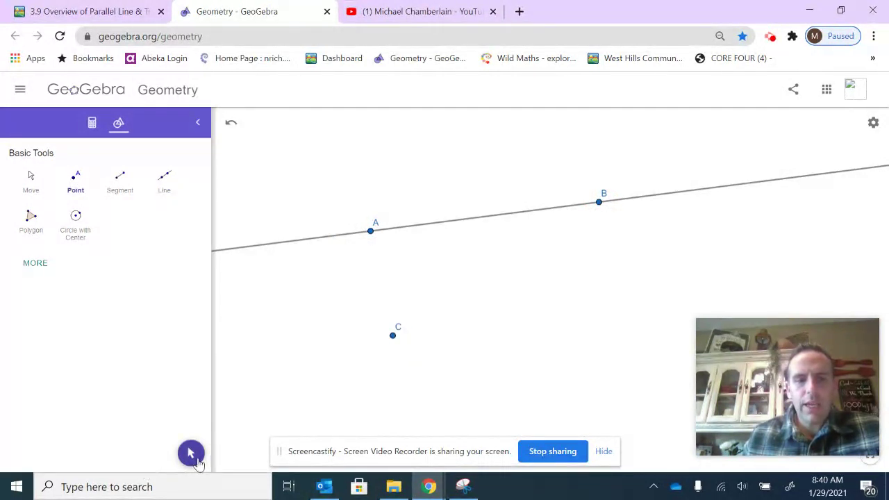
{"action": "left_click", "coordinate": [29, 264]}
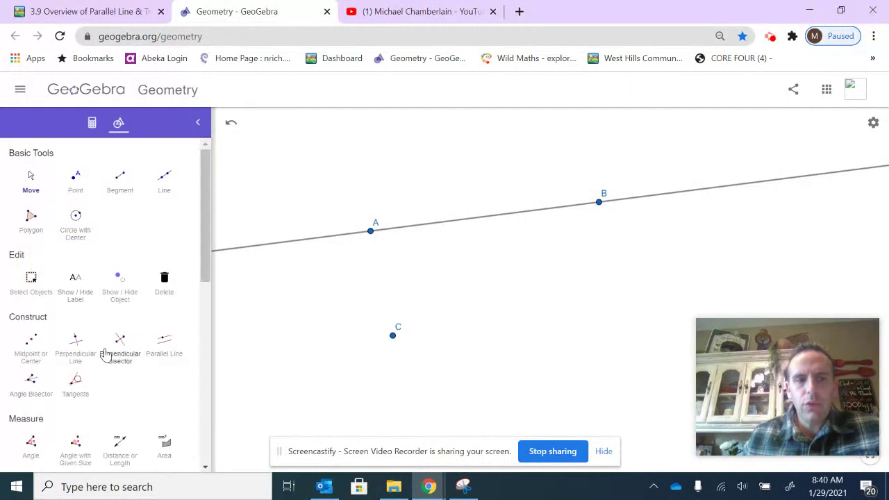
{"action": "left_click", "coordinate": [164, 347]}
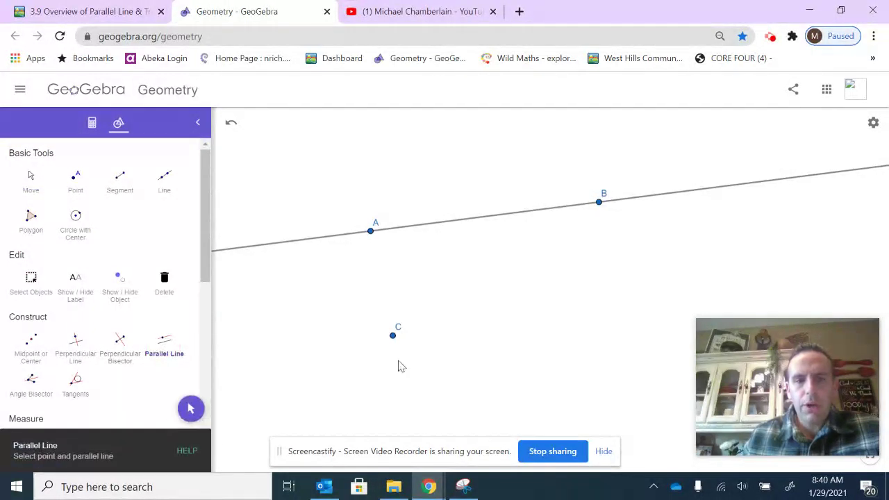
{"action": "left_click", "coordinate": [391, 336]}
{"action": "left_click", "coordinate": [440, 224]}
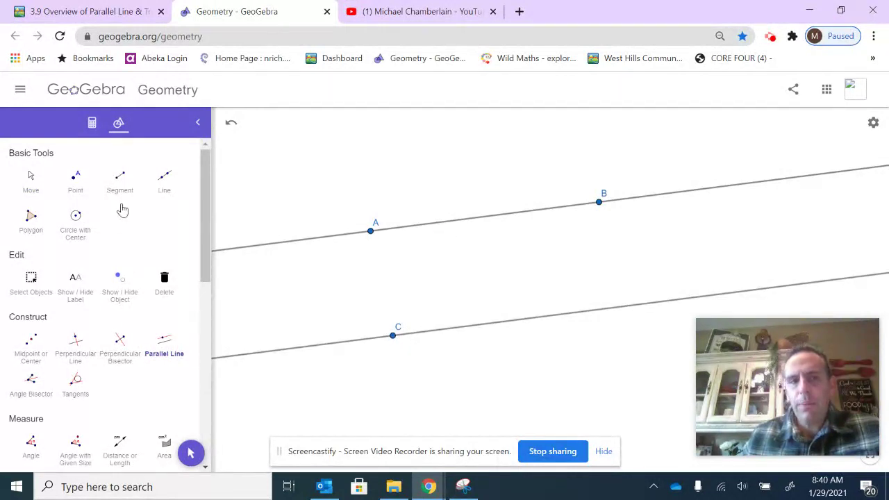
Step: Draw a transversal line crossing both parallel lines and move its upper point slightly away from point A to adjust the slant
{"action": "left_click", "coordinate": [166, 181]}
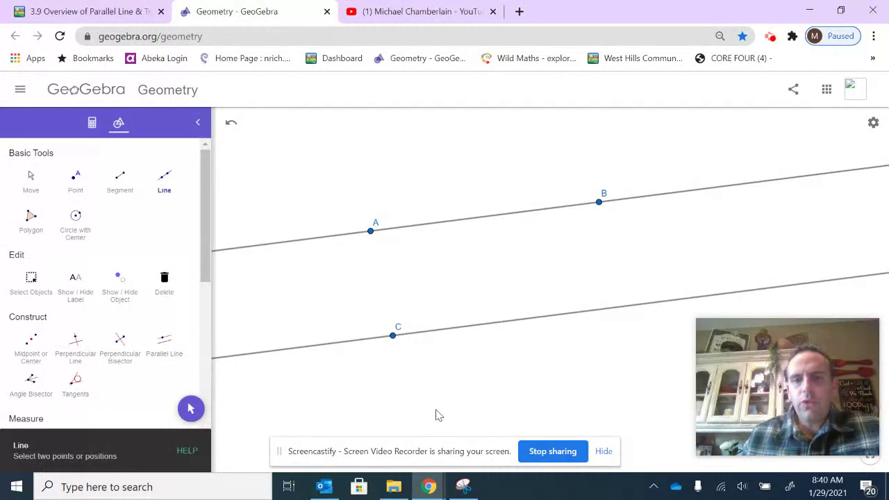
{"action": "left_click", "coordinate": [596, 390]}
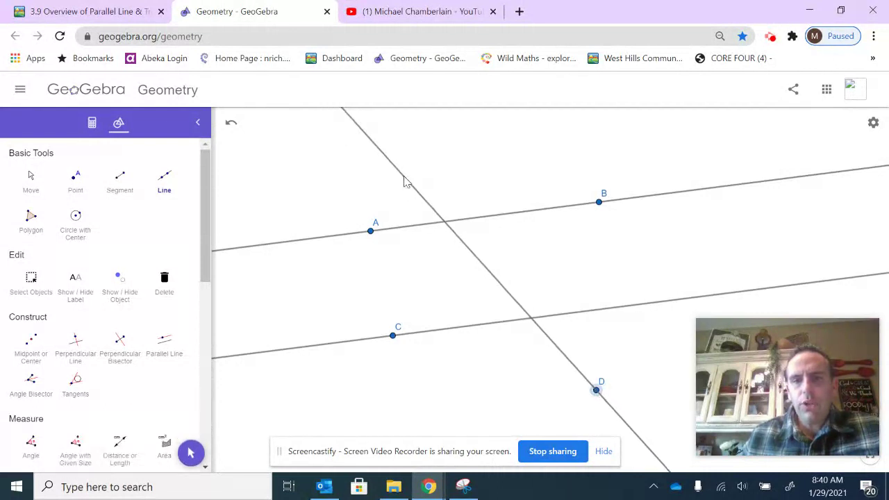
{"action": "left_click", "coordinate": [399, 173]}
{"action": "left_click", "coordinate": [31, 177]}
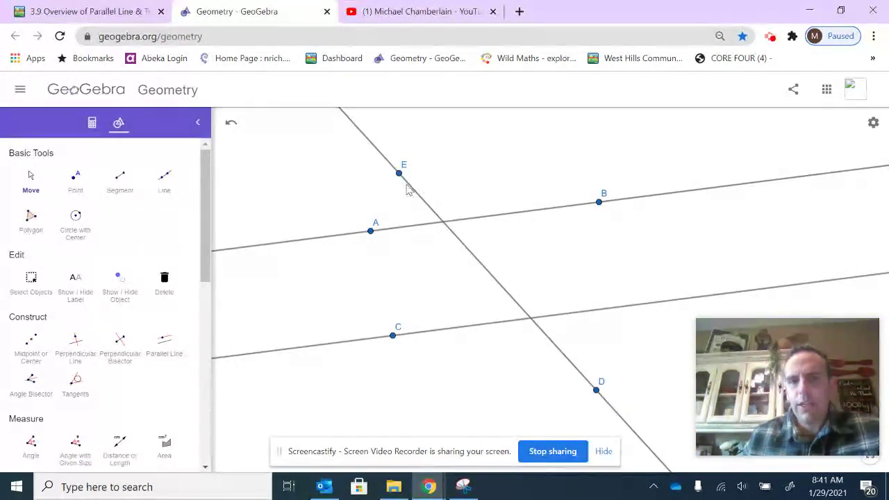
{"action": "left_click_drag", "start_coordinate": [399, 173], "coordinate": [414, 158]}
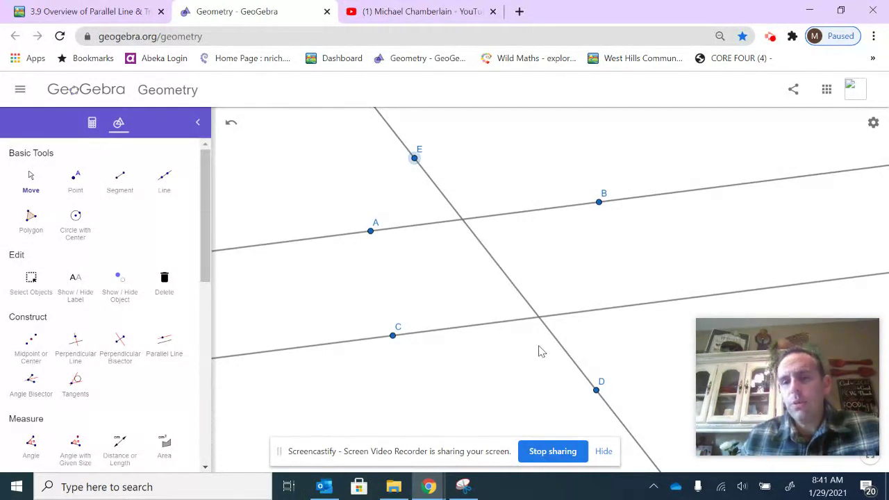
{"action": "scroll", "coordinate": [63, 361], "scroll_direction": "down", "scroll_amount": 2}
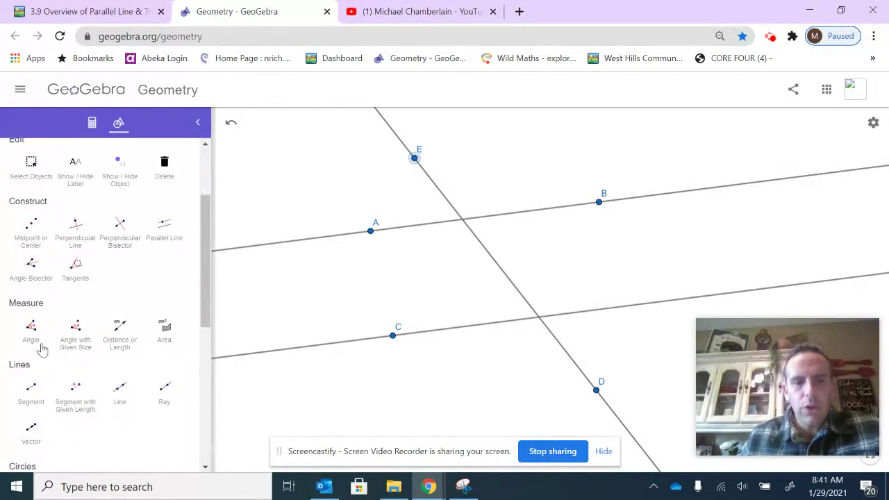
{"action": "left_click", "coordinate": [31, 327]}
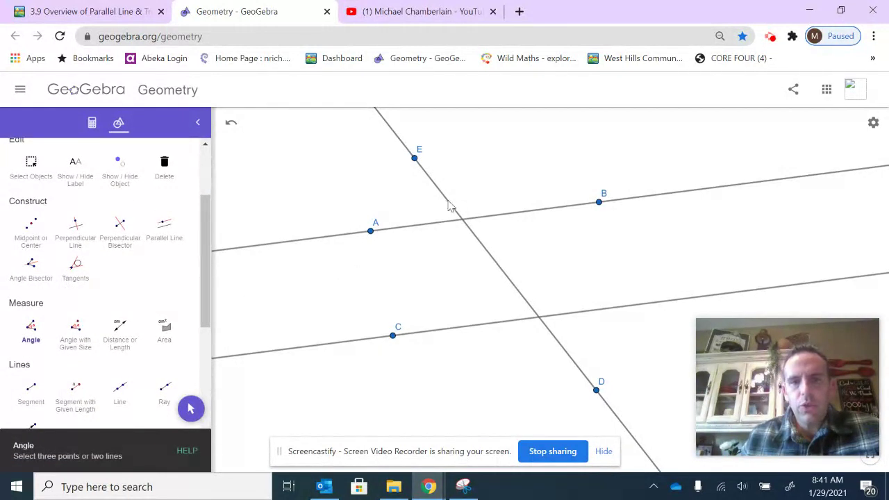
{"action": "scroll", "coordinate": [80, 271], "scroll_direction": "up", "scroll_amount": 3}
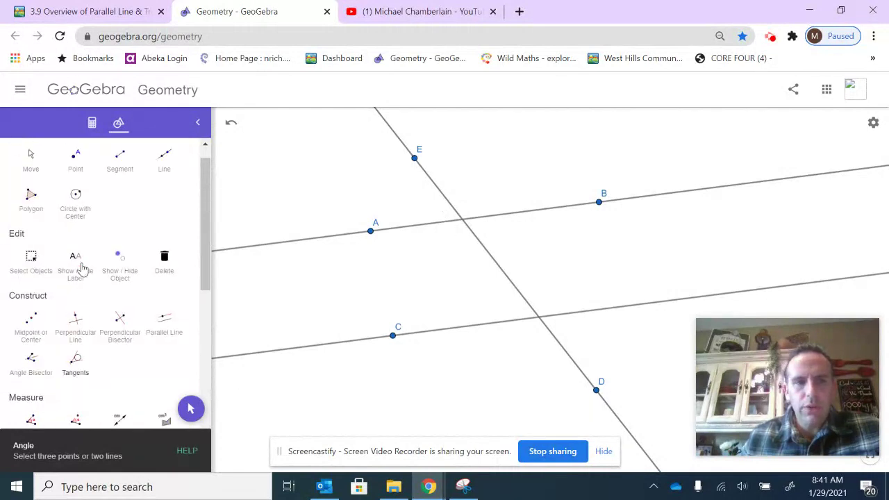
Step: Mark the points where the transversal intersects each of the two parallel lines with the Intersect tool
{"action": "scroll", "coordinate": [80, 275], "scroll_direction": "down", "scroll_amount": 6}
{"action": "scroll", "coordinate": [79, 277], "scroll_direction": "down", "scroll_amount": 4}
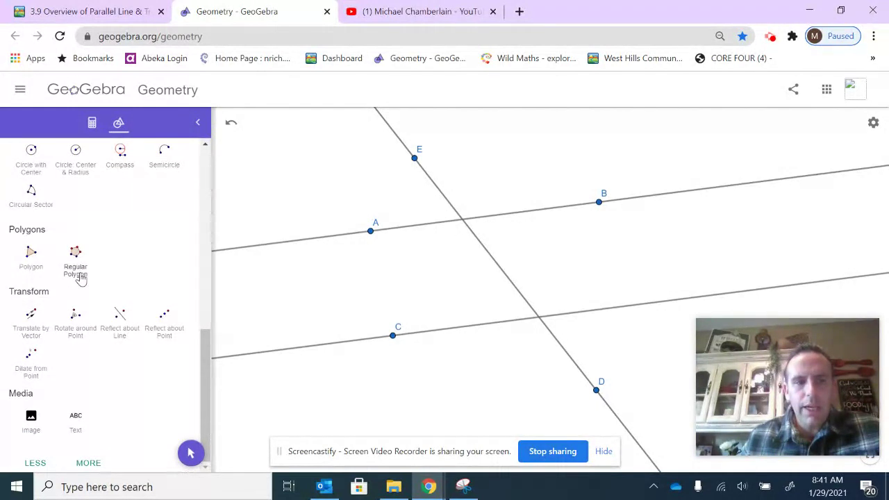
{"action": "left_click", "coordinate": [88, 463]}
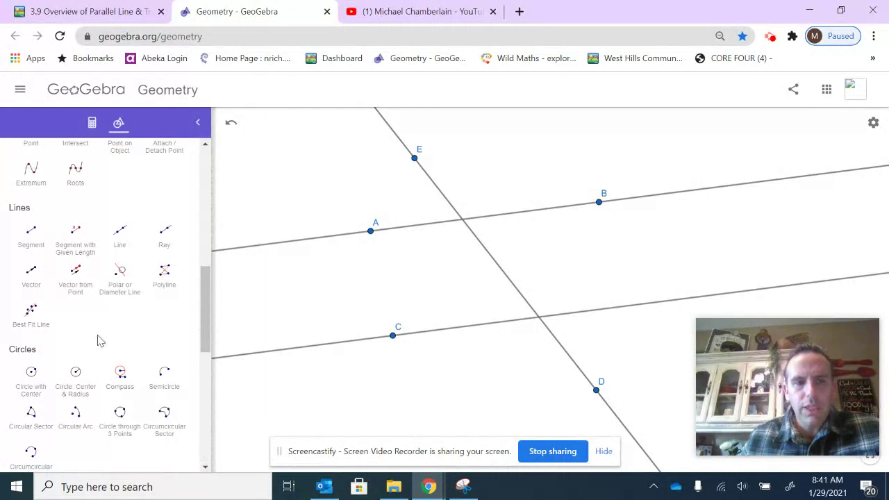
{"action": "scroll", "coordinate": [98, 340], "scroll_direction": "up", "scroll_amount": 3}
{"action": "left_click", "coordinate": [75, 246]}
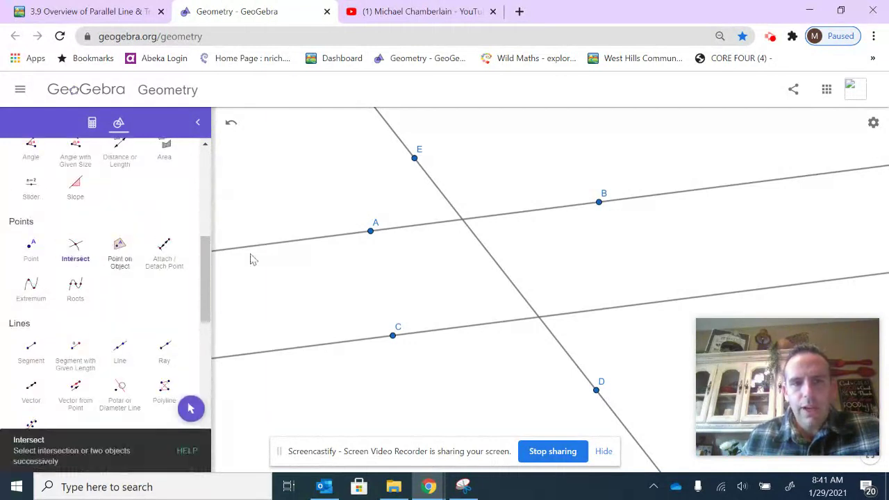
{"action": "left_click", "coordinate": [463, 221]}
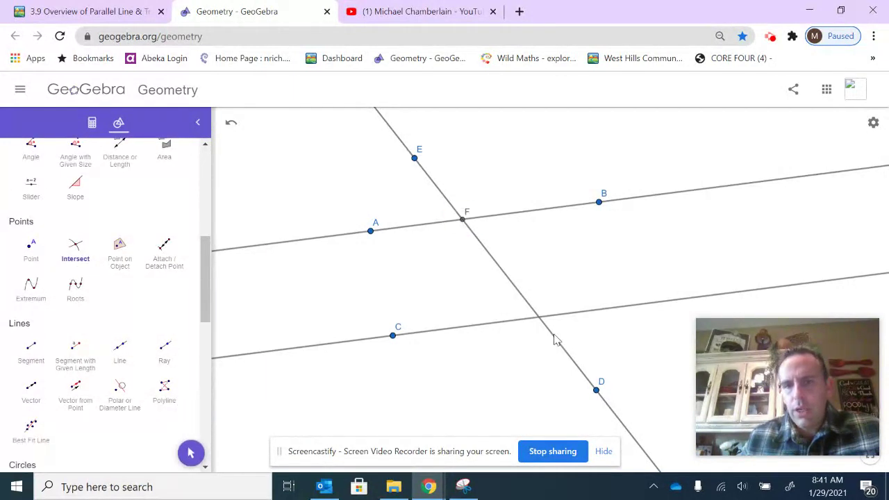
{"action": "left_click", "coordinate": [539, 318]}
Step: Place a point on the lower parallel line, on the other side of intersection G from point C
{"action": "scroll", "coordinate": [104, 278], "scroll_direction": "up", "scroll_amount": 5}
{"action": "left_click", "coordinate": [77, 186]}
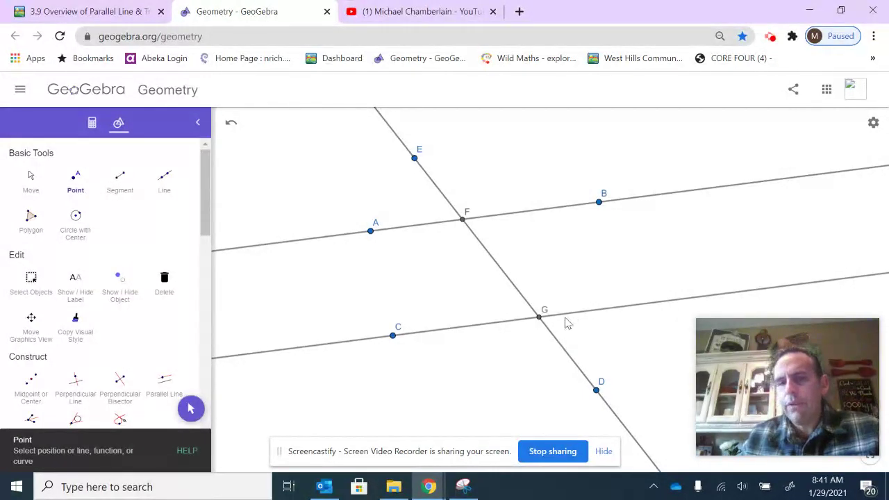
{"action": "left_click", "coordinate": [621, 307]}
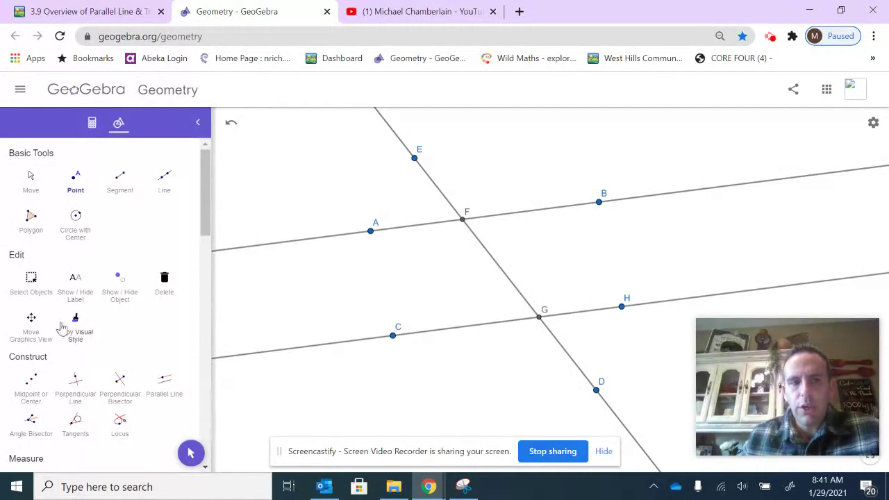
Step: Measure angle EFA and move its label outside the angle arc, clear of point F
{"action": "scroll", "coordinate": [43, 318], "scroll_direction": "down", "scroll_amount": 3}
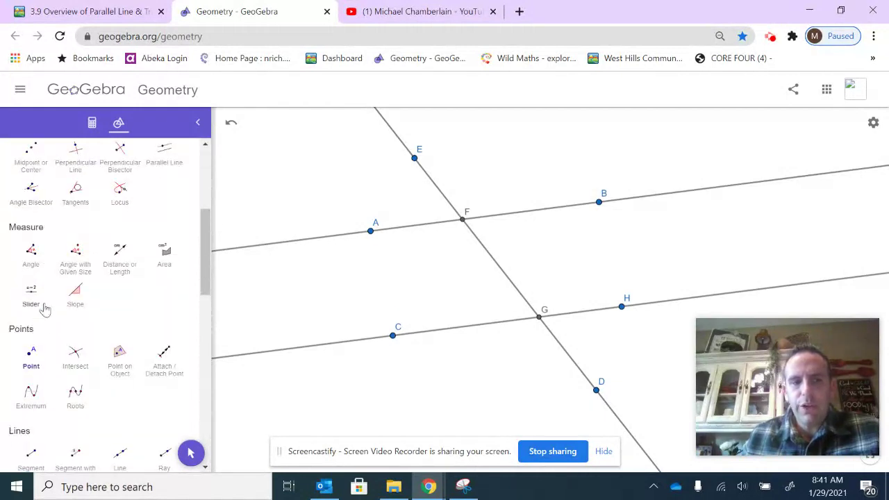
{"action": "left_click", "coordinate": [31, 254]}
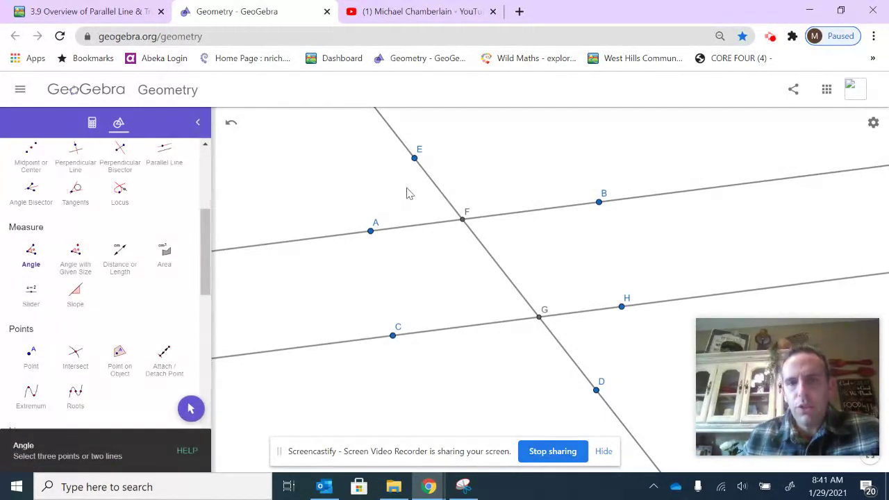
{"action": "left_click", "coordinate": [415, 159]}
{"action": "left_click", "coordinate": [463, 220]}
{"action": "left_click", "coordinate": [372, 234]}
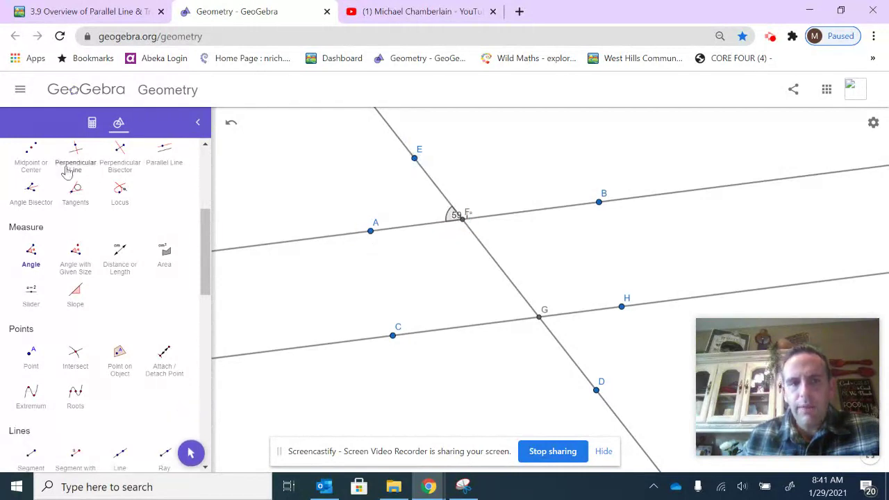
{"action": "scroll", "coordinate": [79, 165], "scroll_direction": "up", "scroll_amount": 5}
{"action": "left_click", "coordinate": [32, 179]}
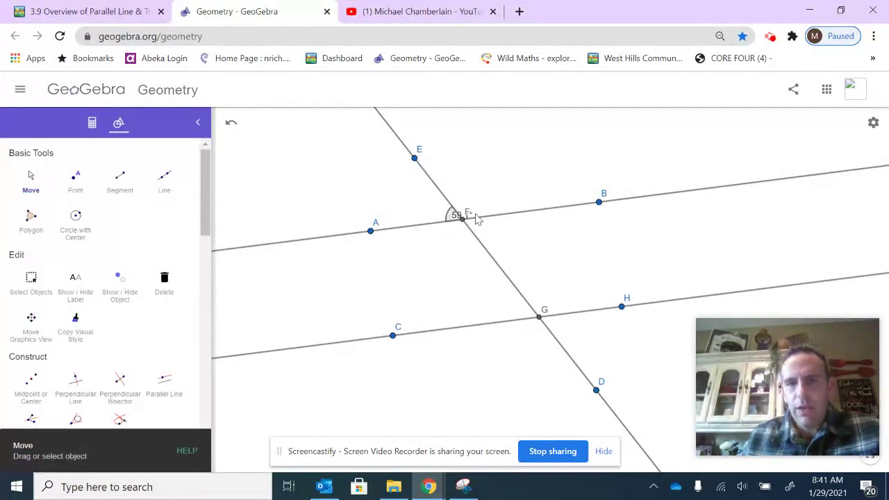
{"action": "left_click_drag", "start_coordinate": [455, 218], "coordinate": [427, 208]}
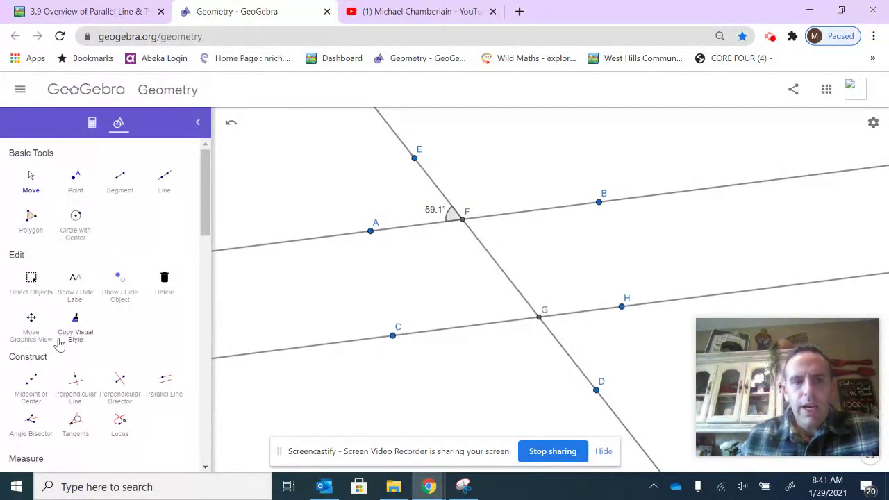
Step: Measure angle BFG and move its label outside the angle arc so it is readable
{"action": "scroll", "coordinate": [63, 303], "scroll_direction": "down", "scroll_amount": 3}
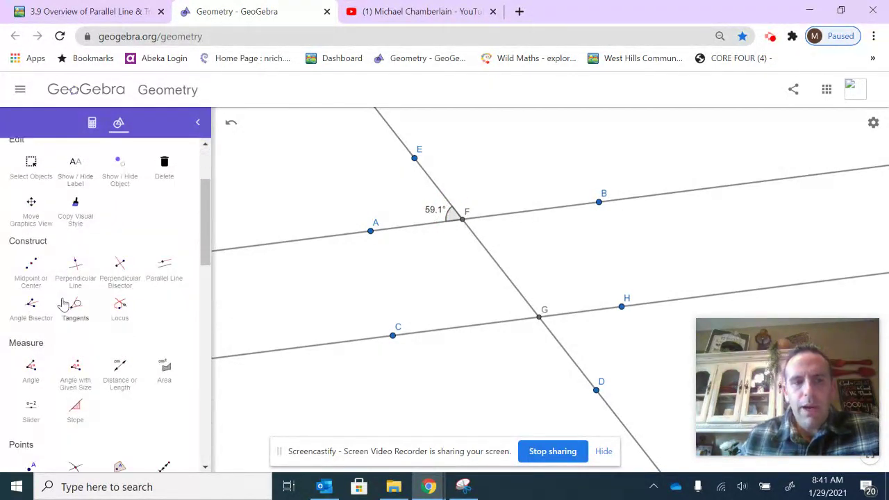
{"action": "left_click", "coordinate": [32, 371]}
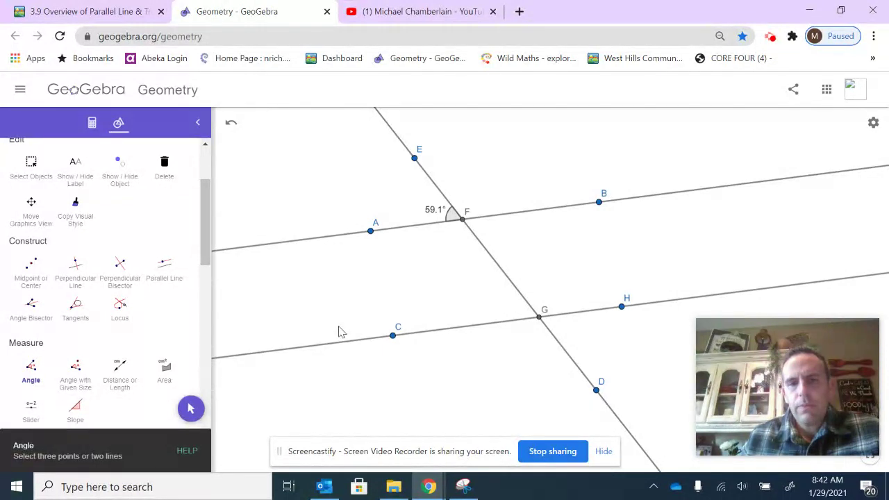
{"action": "left_click", "coordinate": [599, 204]}
{"action": "left_click", "coordinate": [462, 220]}
{"action": "left_click", "coordinate": [539, 317]}
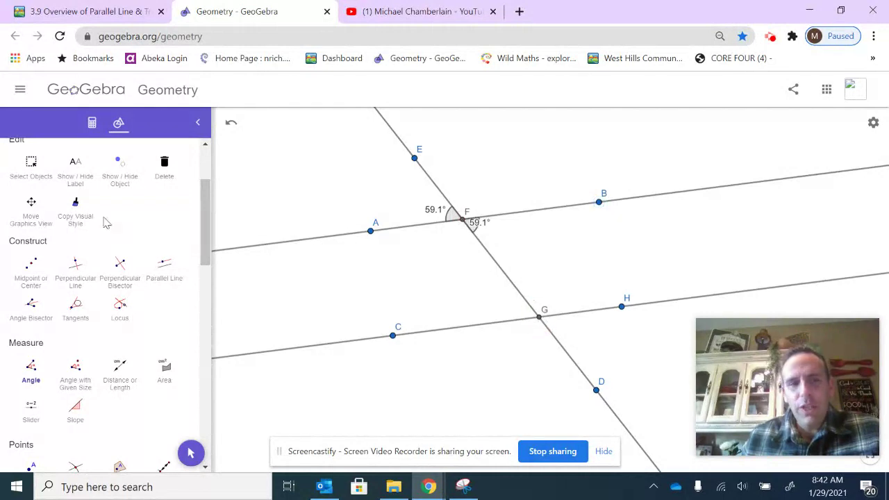
{"action": "scroll", "coordinate": [105, 221], "scroll_direction": "up", "scroll_amount": 3}
{"action": "left_click", "coordinate": [30, 188]}
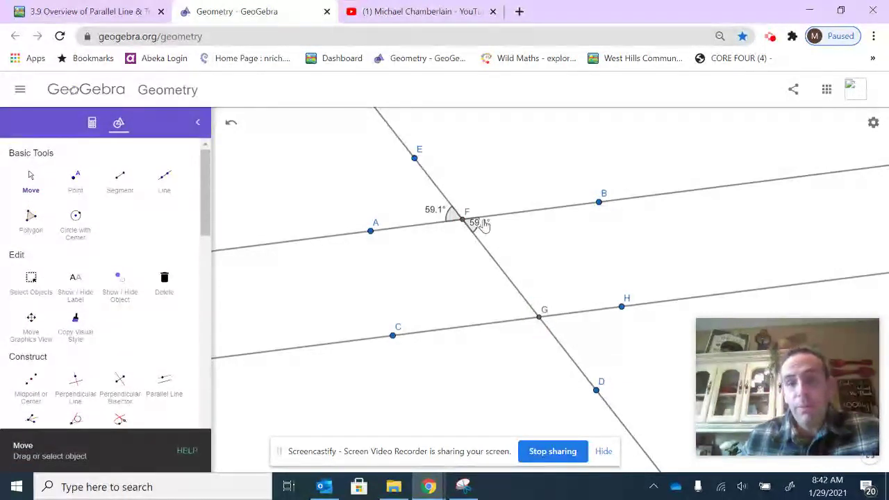
{"action": "left_click_drag", "start_coordinate": [480, 228], "coordinate": [500, 231]}
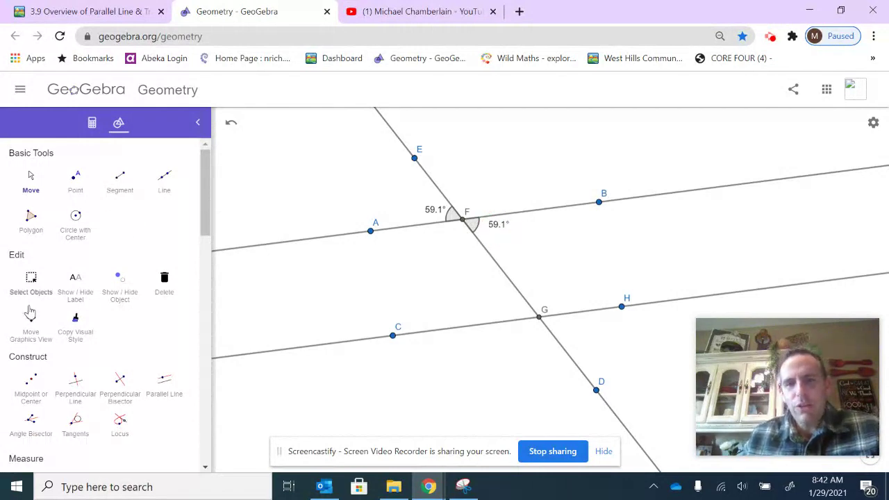
Step: Measure angle HGD below the lower parallel line
{"action": "scroll", "coordinate": [29, 306], "scroll_direction": "down", "scroll_amount": 3}
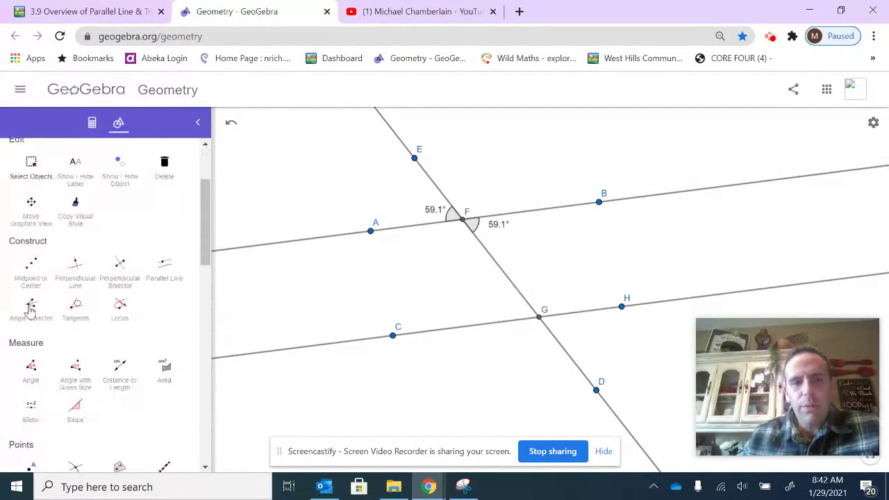
{"action": "left_click", "coordinate": [30, 368]}
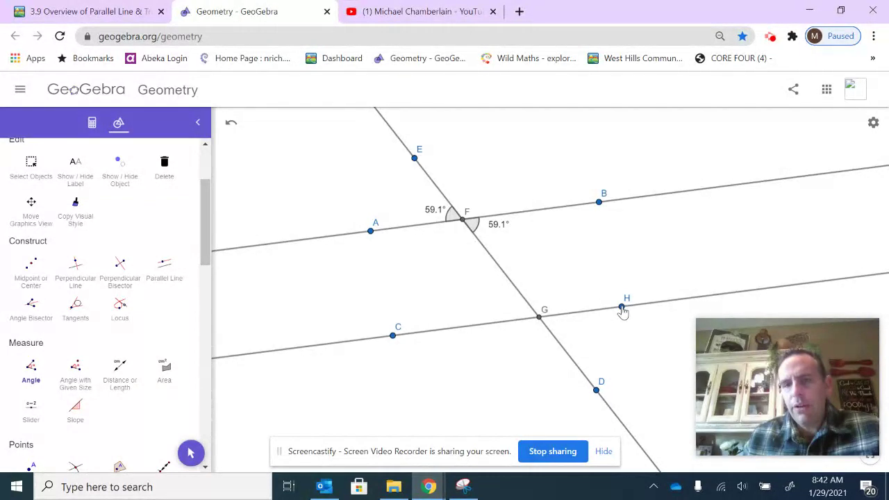
{"action": "left_click", "coordinate": [622, 307]}
{"action": "left_click", "coordinate": [540, 318]}
{"action": "left_click", "coordinate": [596, 391]}
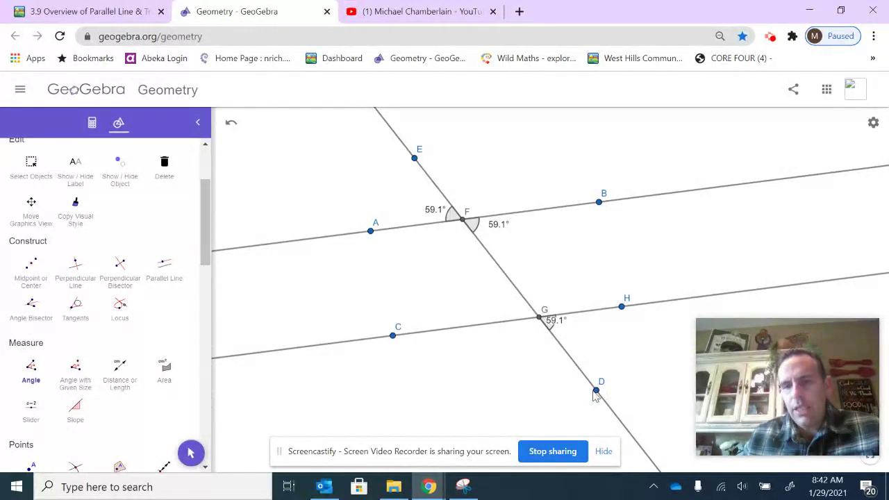
Step: Measure angle CGF above the lower parallel line
{"action": "scroll", "coordinate": [37, 237], "scroll_direction": "up", "scroll_amount": 3}
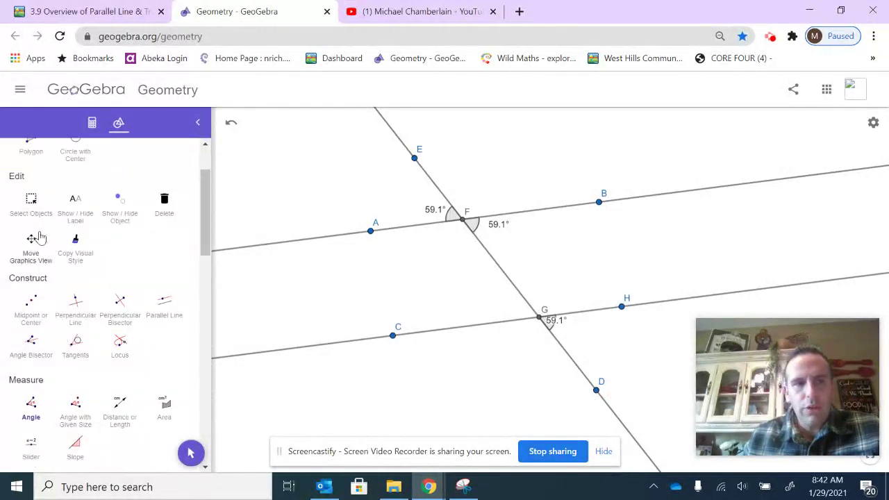
{"action": "left_click", "coordinate": [393, 337]}
{"action": "left_click", "coordinate": [539, 319]}
{"action": "left_click", "coordinate": [463, 220]}
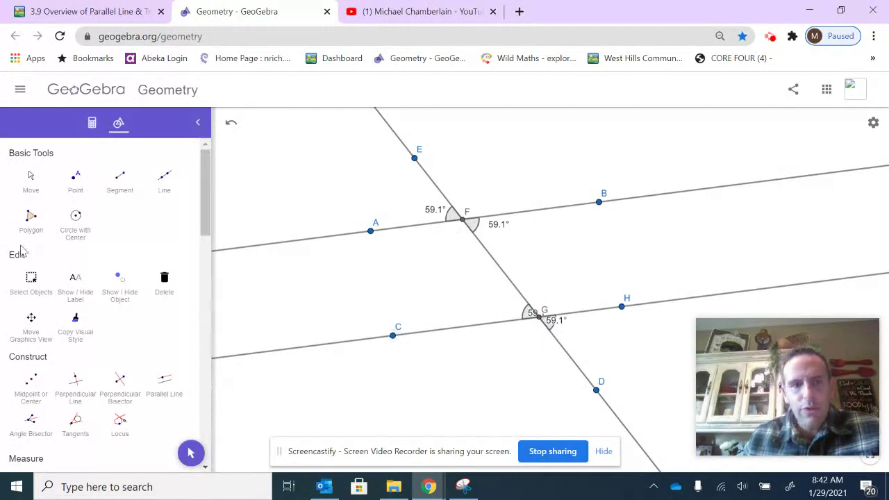
Step: Move the labels of the two angles at point G outside their arcs, clear of the lines
{"action": "left_click", "coordinate": [31, 187]}
{"action": "left_click", "coordinate": [527, 315]}
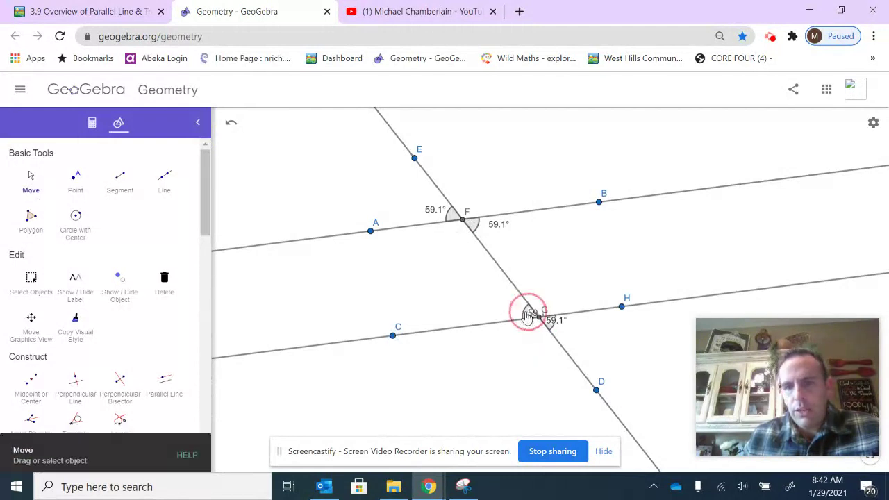
{"action": "left_click_drag", "start_coordinate": [528, 315], "coordinate": [497, 308]}
{"action": "left_click_drag", "start_coordinate": [554, 321], "coordinate": [572, 334]}
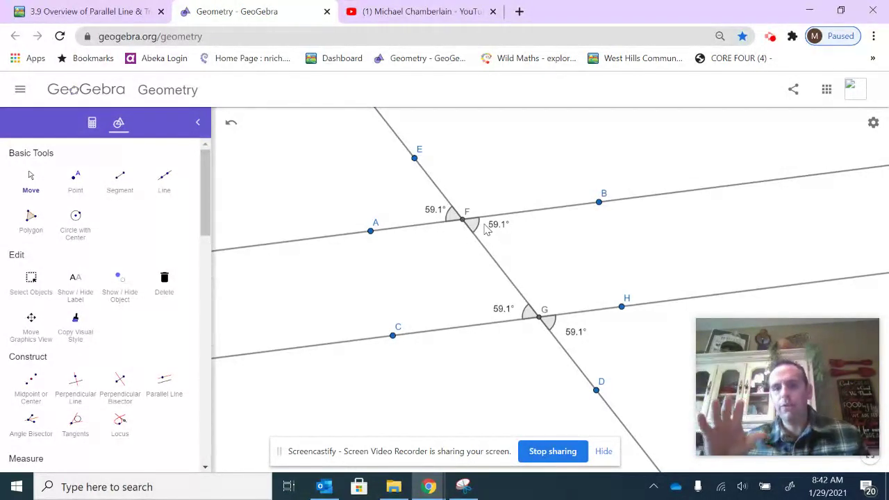
{"action": "scroll", "coordinate": [496, 270], "scroll_direction": "up", "scroll_amount": 1}
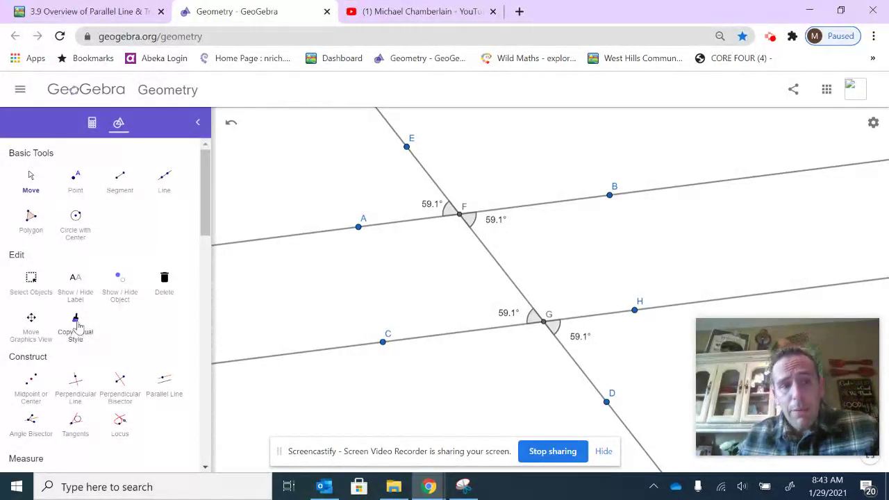
Step: Measure angle AFG below the upper parallel line and move its label outside the angle arc
{"action": "scroll", "coordinate": [62, 327], "scroll_direction": "down", "scroll_amount": 3}
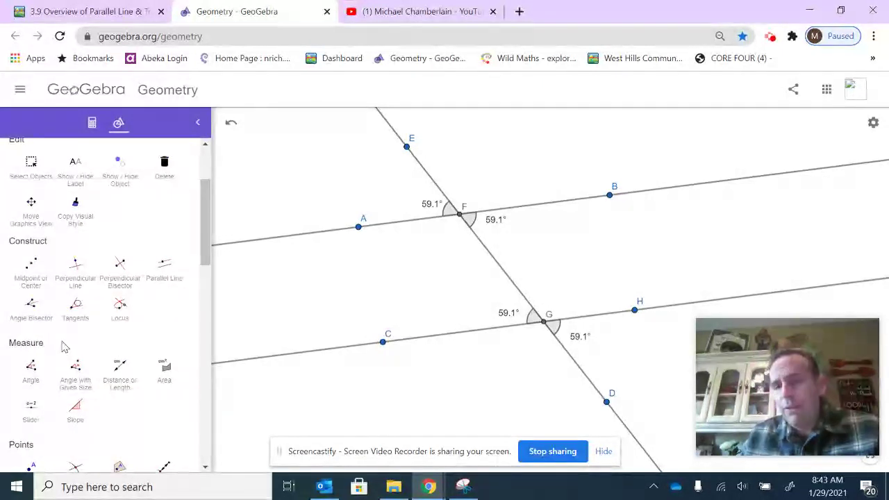
{"action": "left_click", "coordinate": [31, 369]}
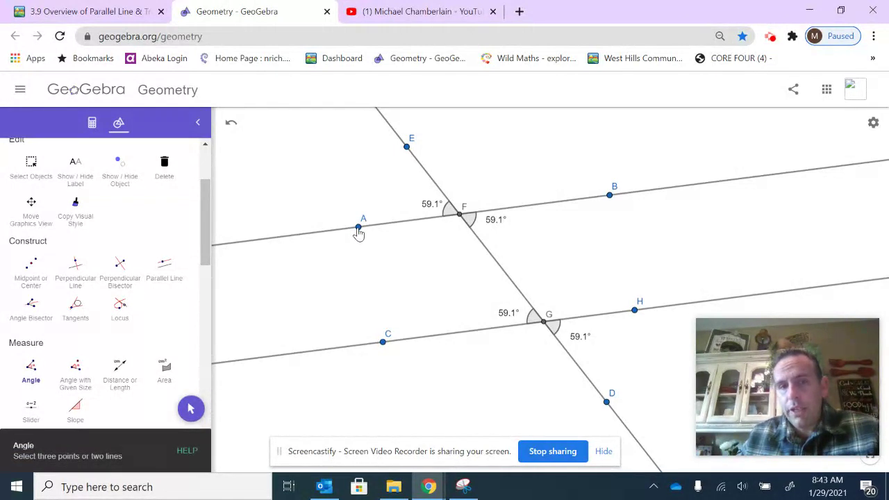
{"action": "left_click", "coordinate": [358, 229]}
{"action": "left_click", "coordinate": [459, 214]}
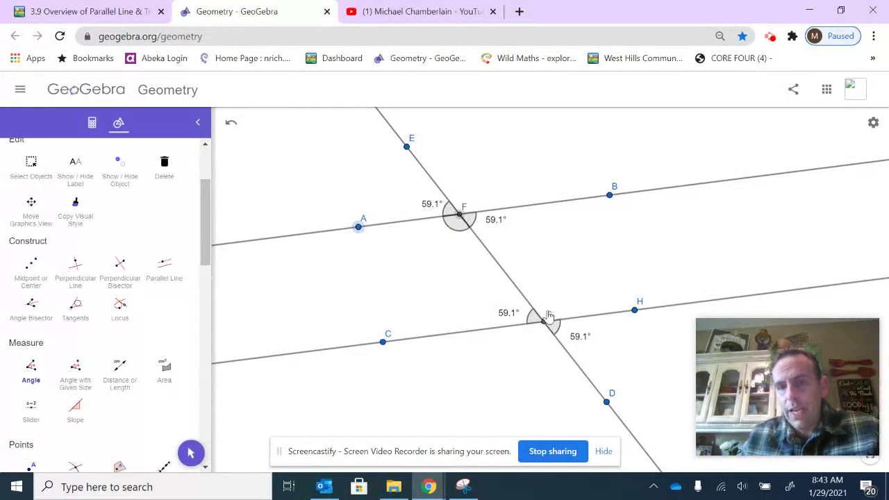
{"action": "left_click", "coordinate": [547, 325]}
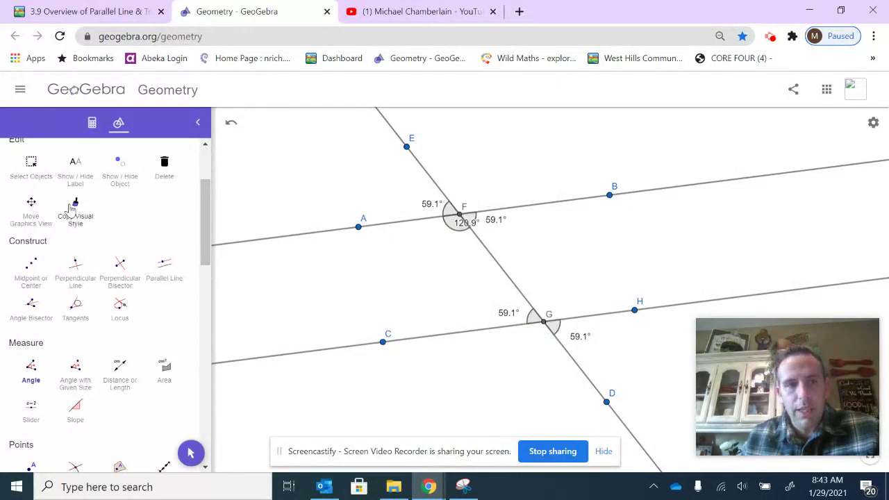
{"action": "scroll", "coordinate": [28, 209], "scroll_direction": "up", "scroll_amount": 2}
{"action": "left_click", "coordinate": [27, 177]}
{"action": "left_click_drag", "start_coordinate": [464, 229], "coordinate": [440, 244]}
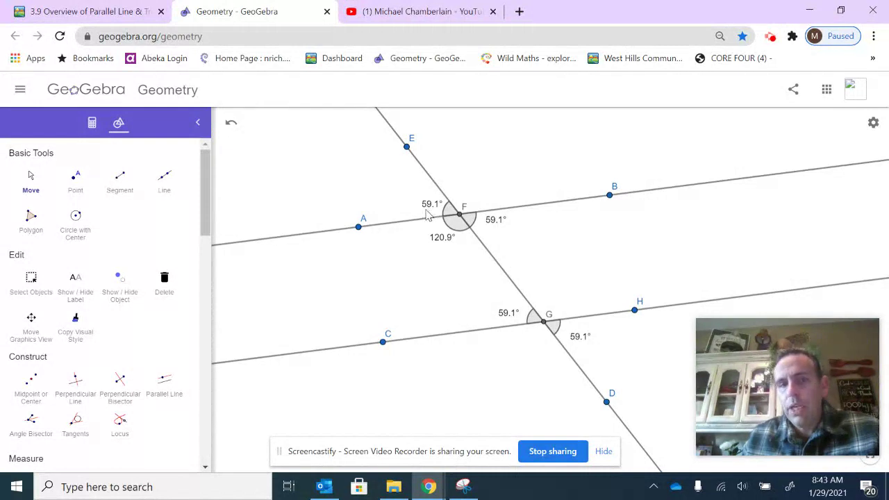
Step: Reposition the transversal by moving point E to the right and back, then point D to the left, leaving it nearly perpendicular to the parallel lines
{"action": "left_click", "coordinate": [33, 180]}
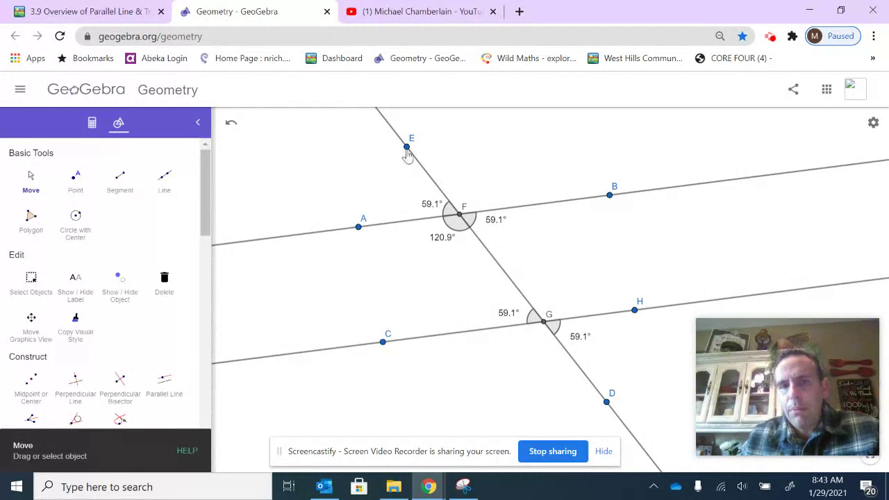
{"action": "left_click_drag", "start_coordinate": [408, 150], "coordinate": [588, 145]}
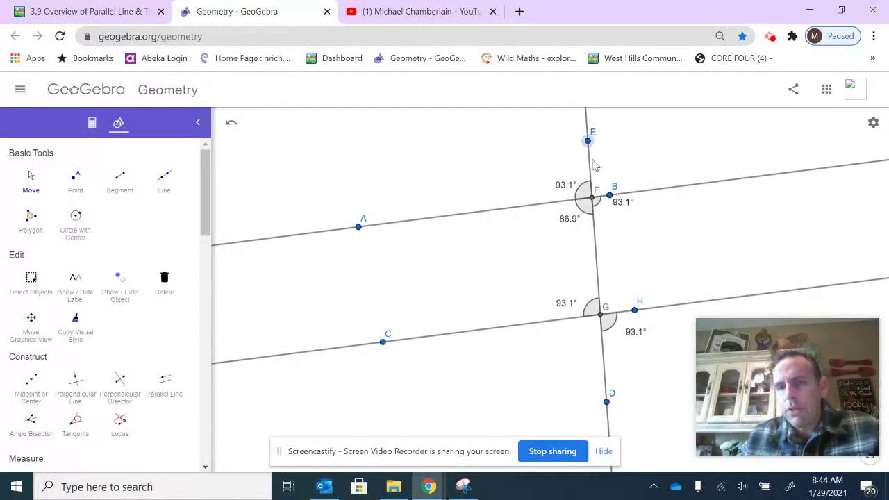
{"action": "left_click_drag", "start_coordinate": [588, 140], "coordinate": [432, 136]}
{"action": "left_click_drag", "start_coordinate": [607, 403], "coordinate": [461, 413]}
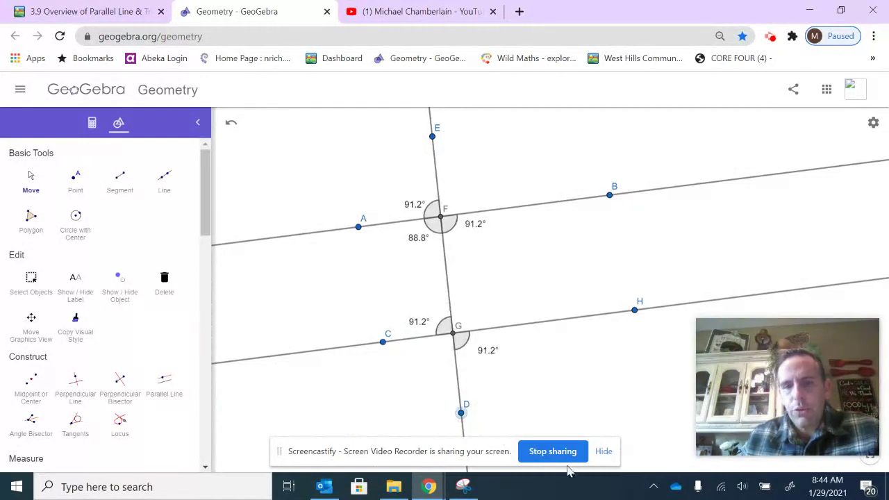